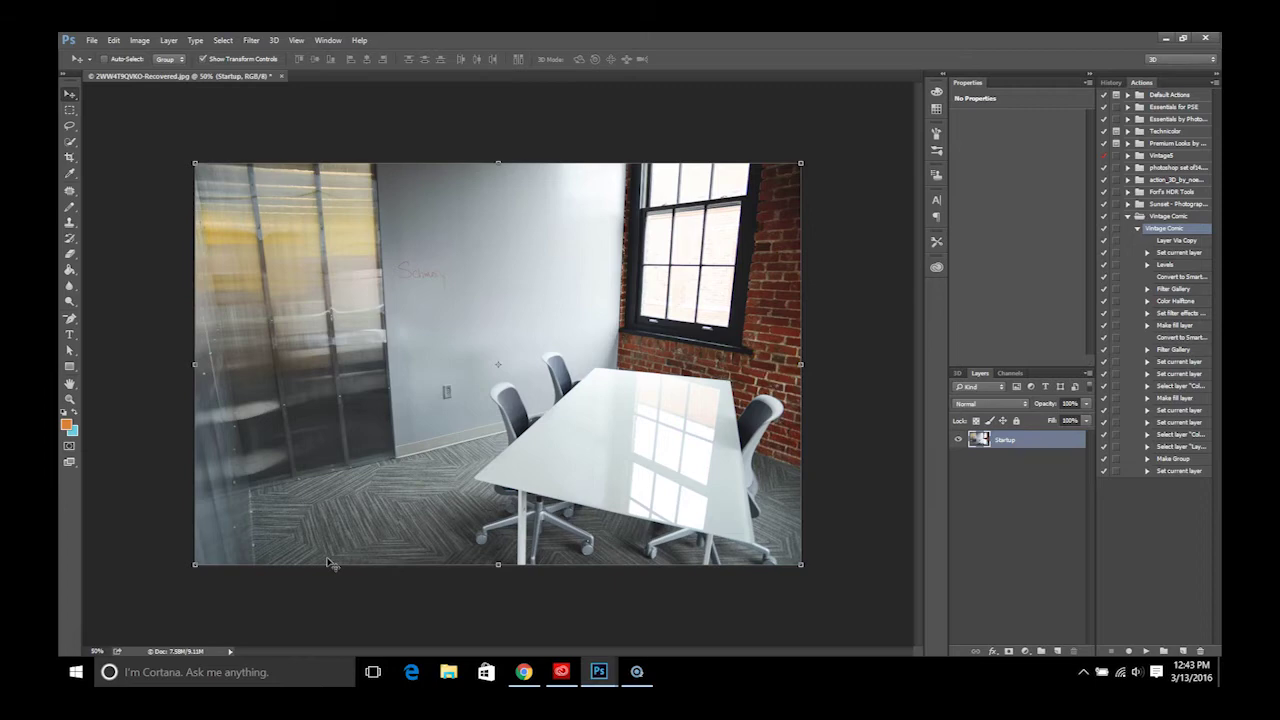
# Detach the Actions panel so it floats beside the image, and collapse the Vintage Comic action set.
pyautogui.click(328, 40)
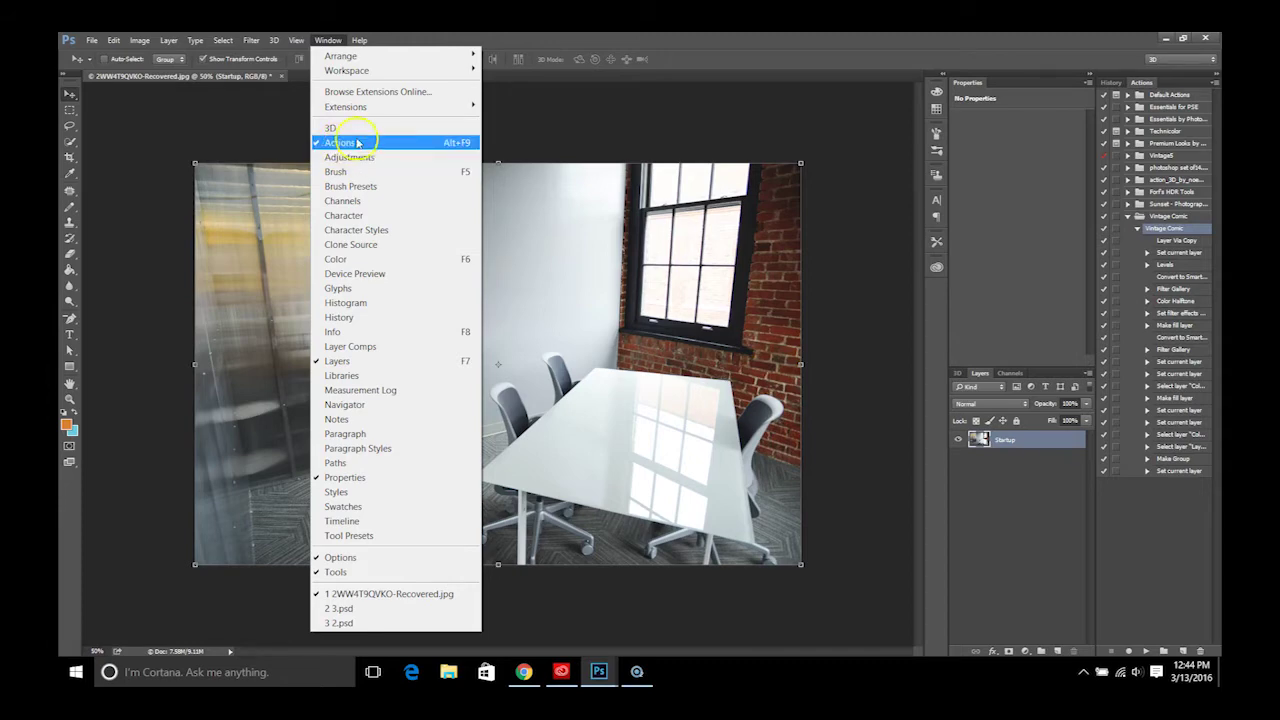
pyautogui.click(1135, 84)
pyautogui.moveTo(1129, 86); pyautogui.dragTo(829, 120)
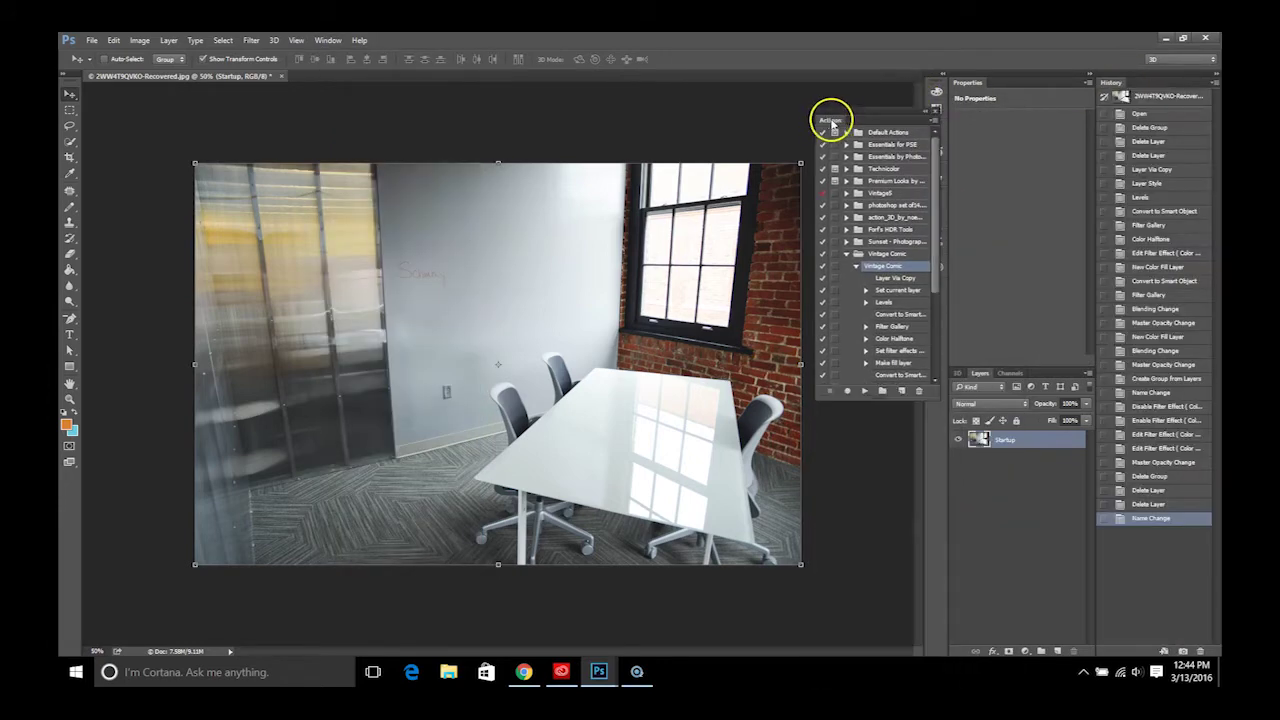
pyautogui.moveTo(944, 180); pyautogui.dragTo(938, 225)
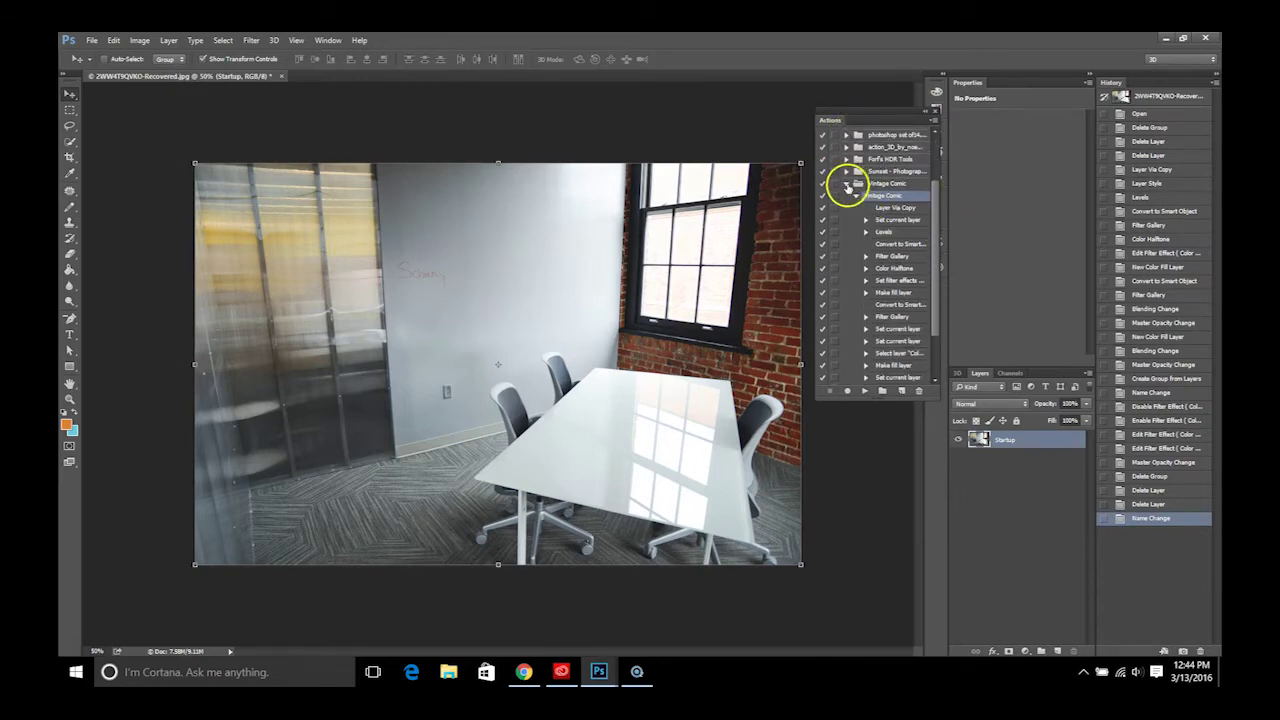
pyautogui.click(846, 183)
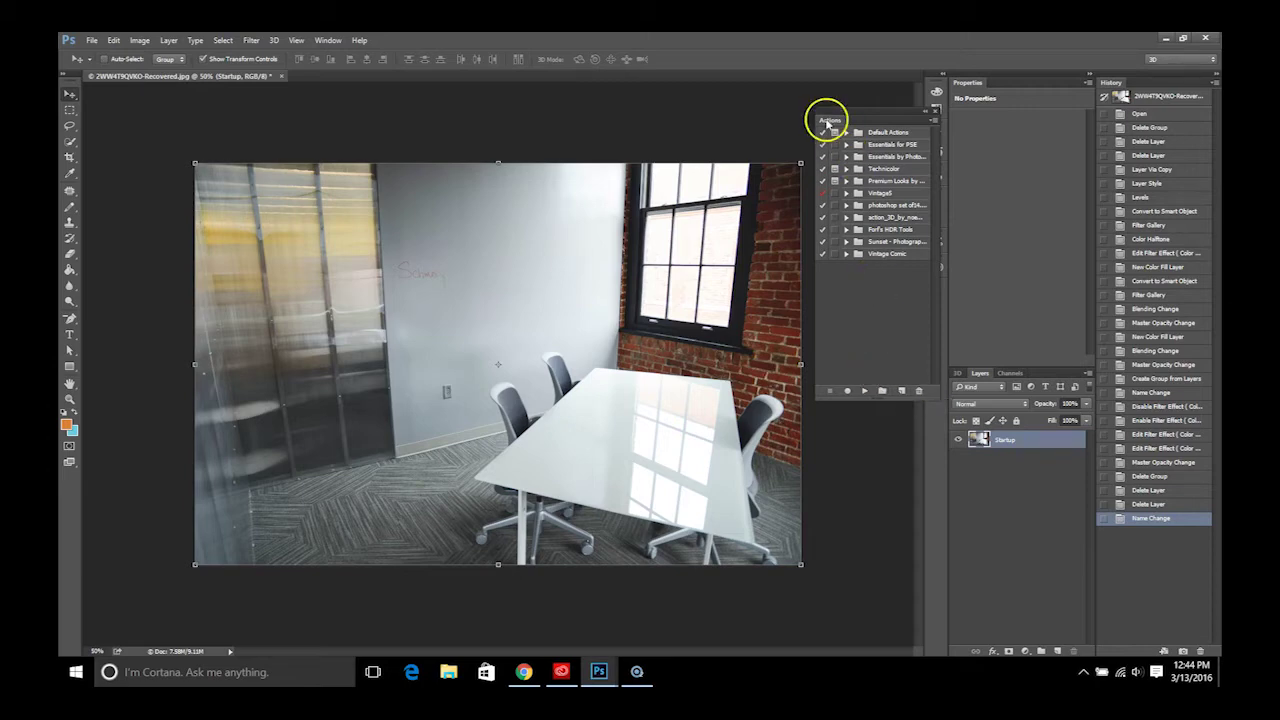
# Create a new action set named BlurBG.
pyautogui.click(882, 392)
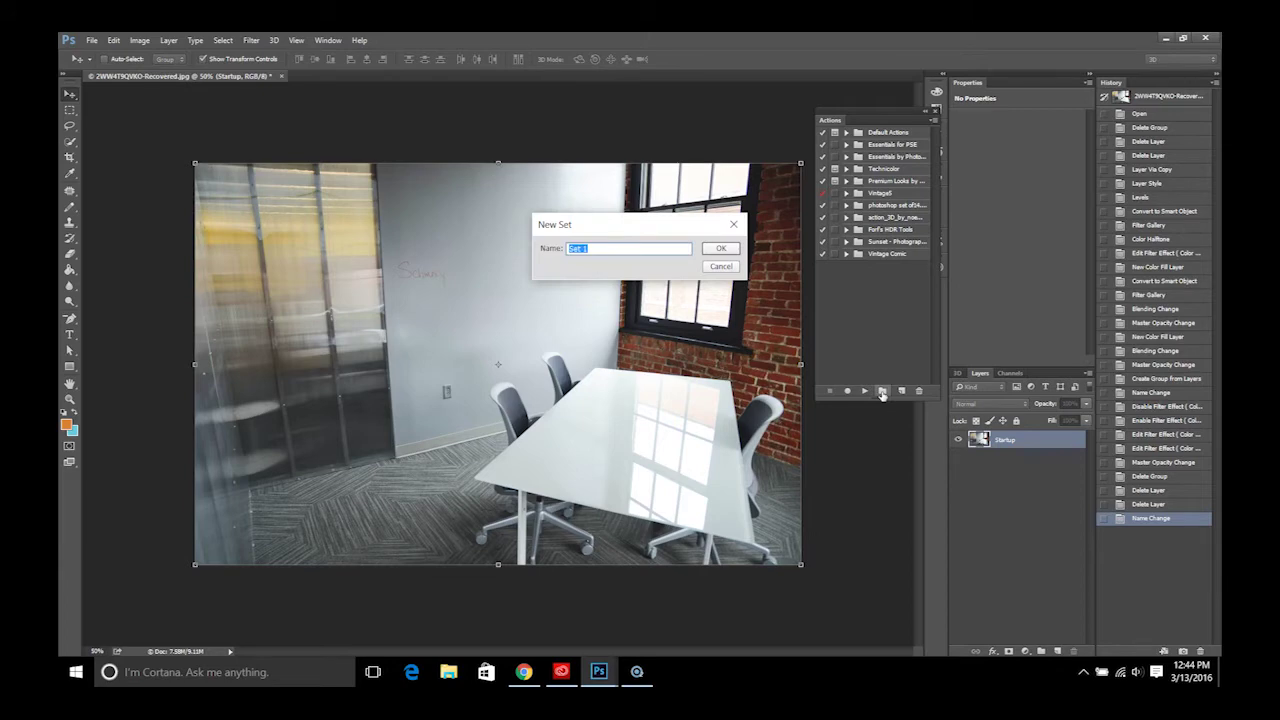
pyautogui.write('BlurBG')
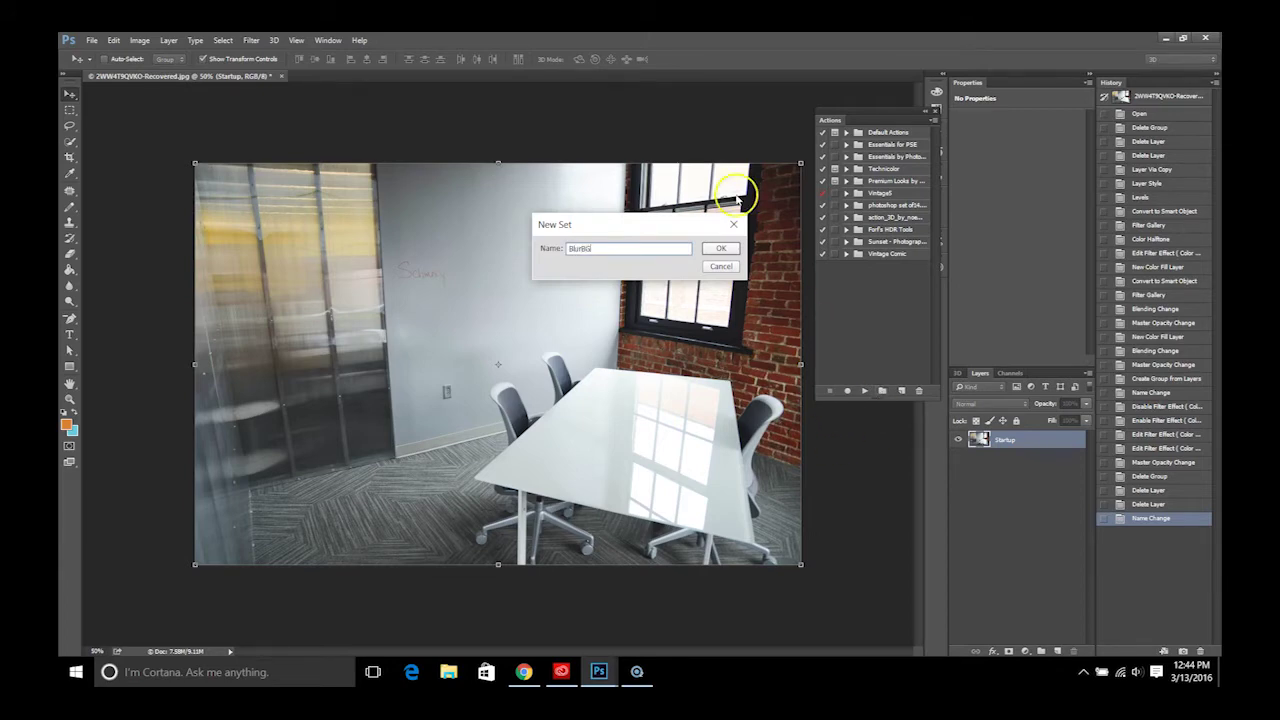
pyautogui.click(721, 249)
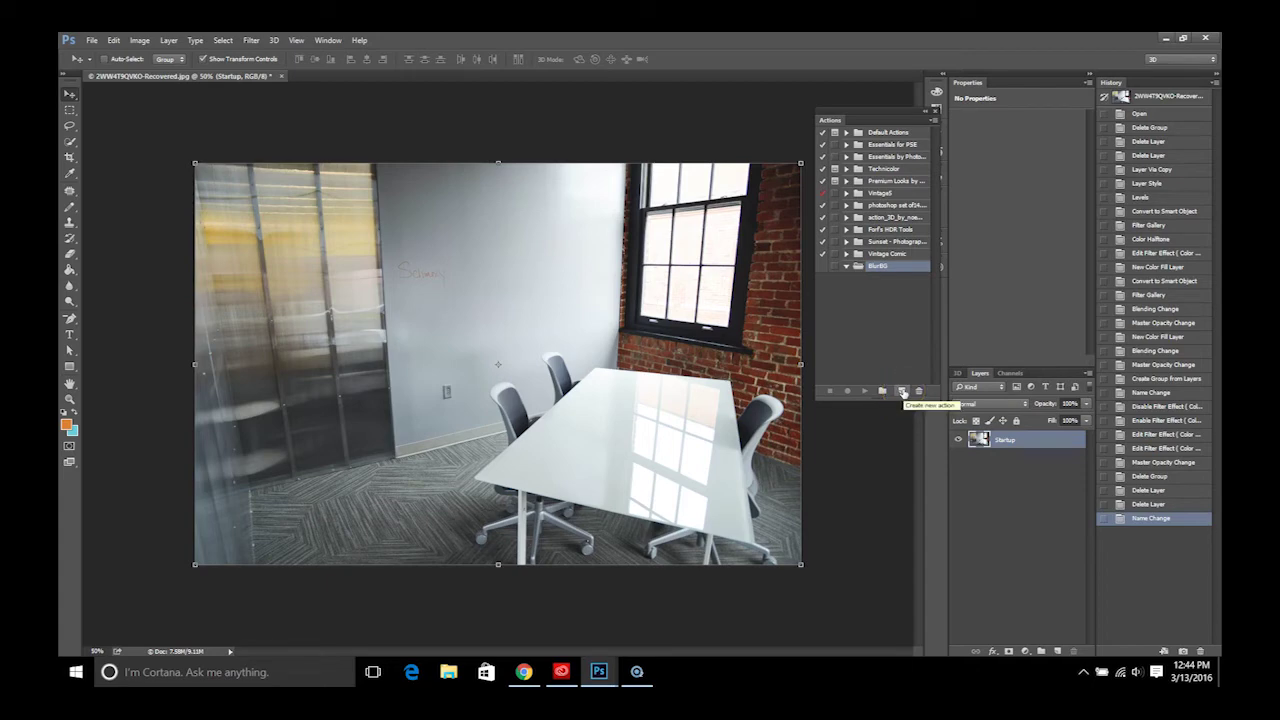
# Create a new action named Blur in the BlurBG set, with no function key, and start recording it.
pyautogui.click(903, 392)
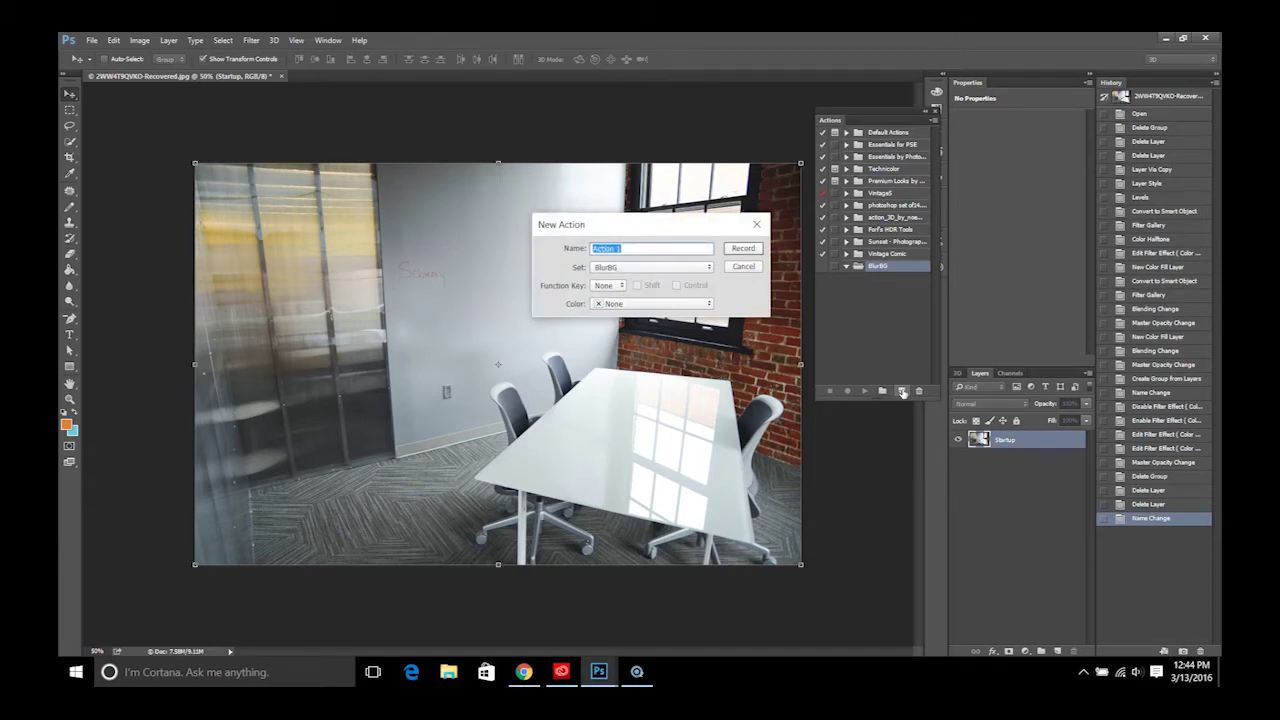
pyautogui.click(601, 286)
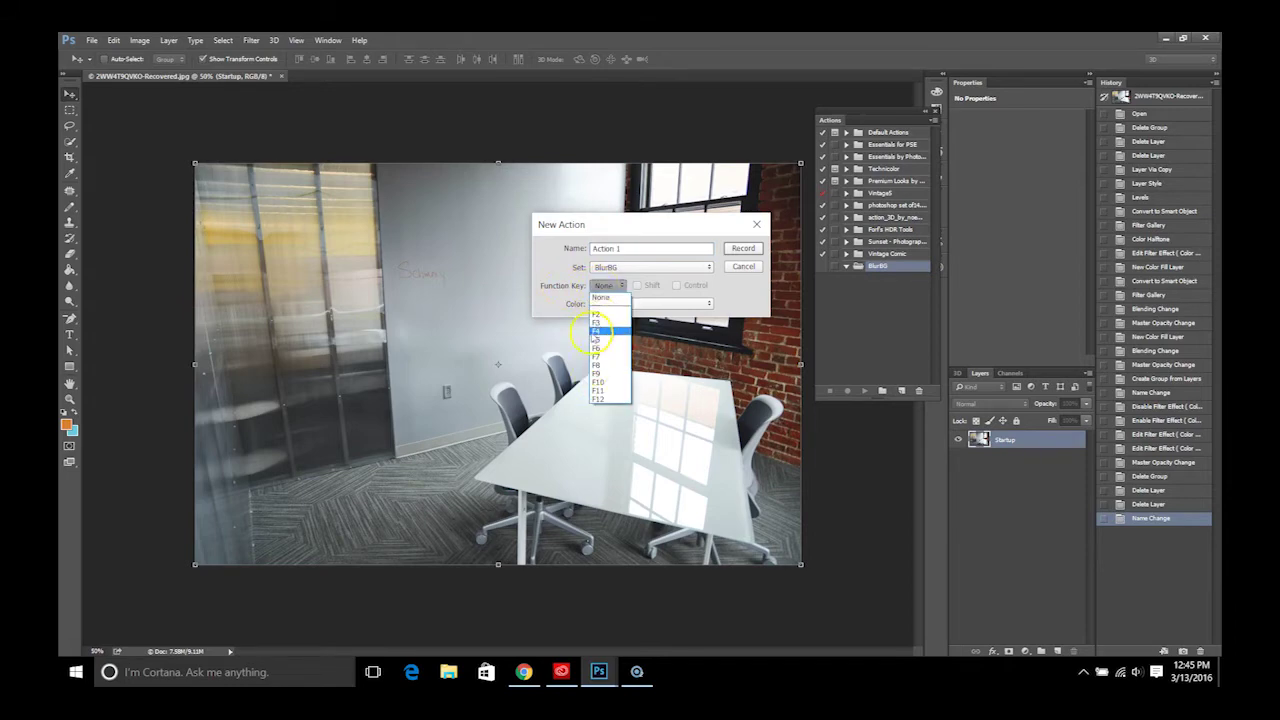
pyautogui.click(560, 290)
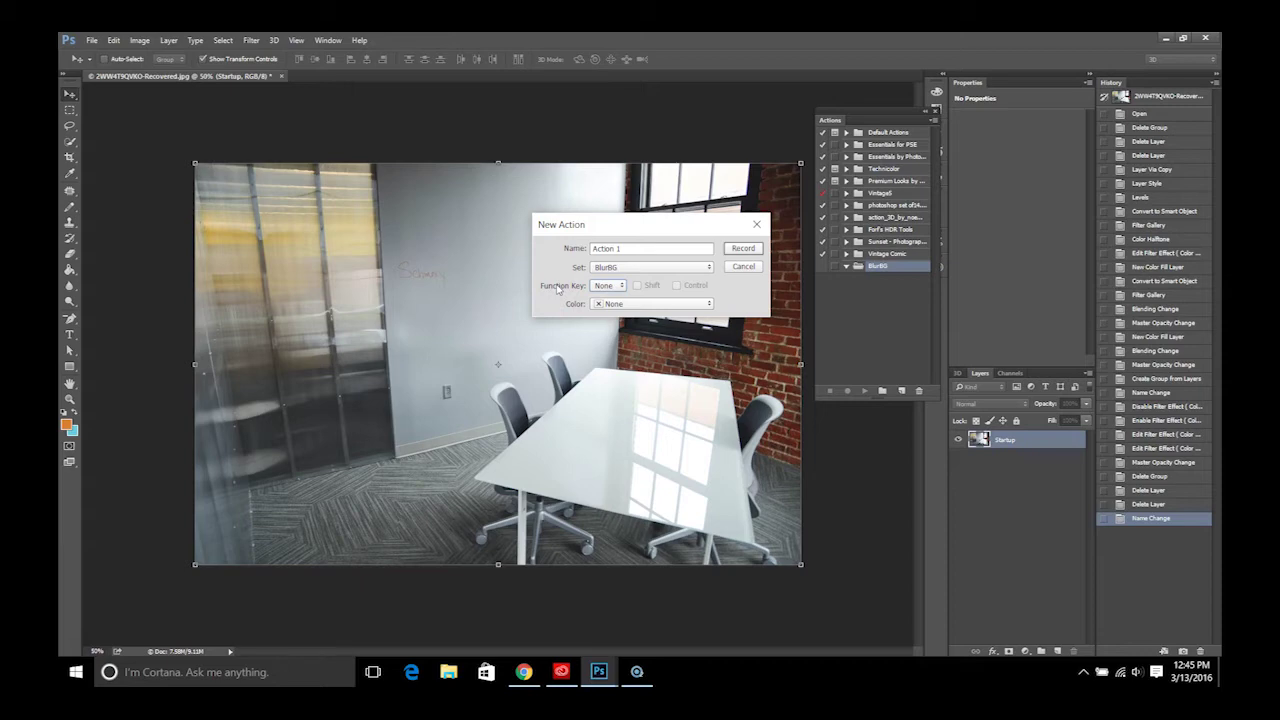
pyautogui.click(680, 249)
pyautogui.moveTo(645, 248); pyautogui.dragTo(570, 252)
pyautogui.write('Blur')
pyautogui.click(745, 249)
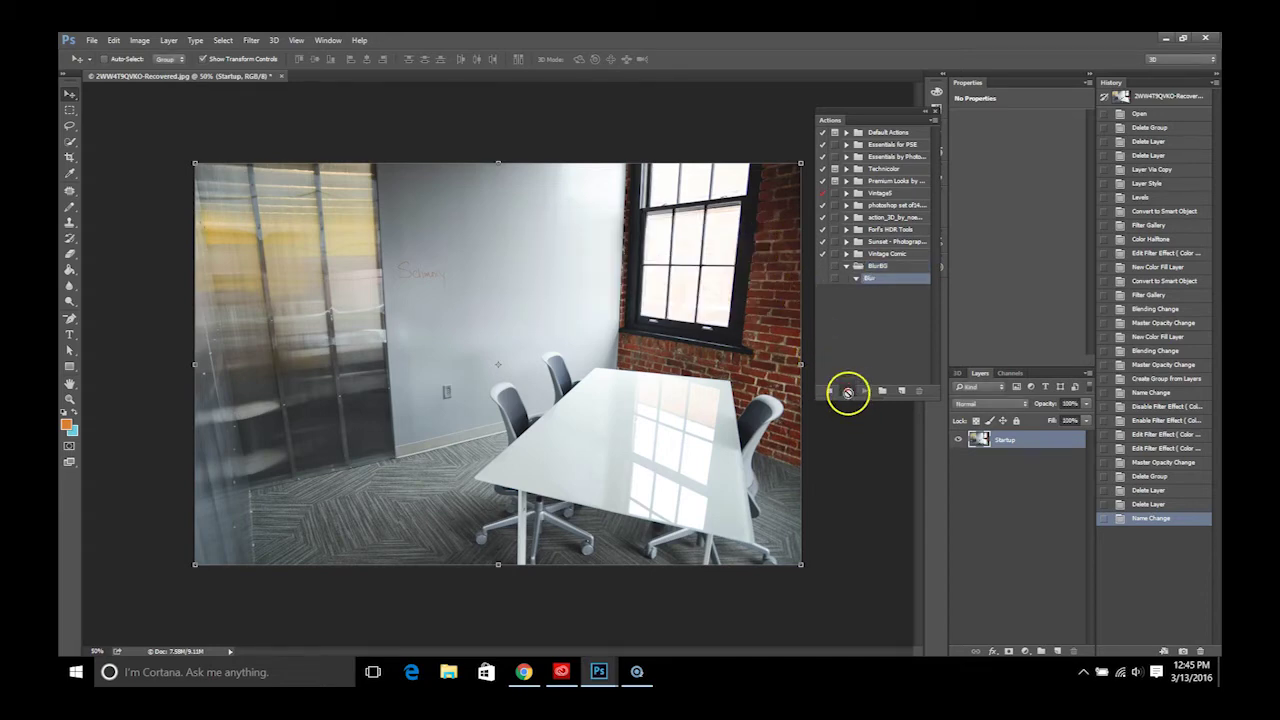
pyautogui.click(828, 392)
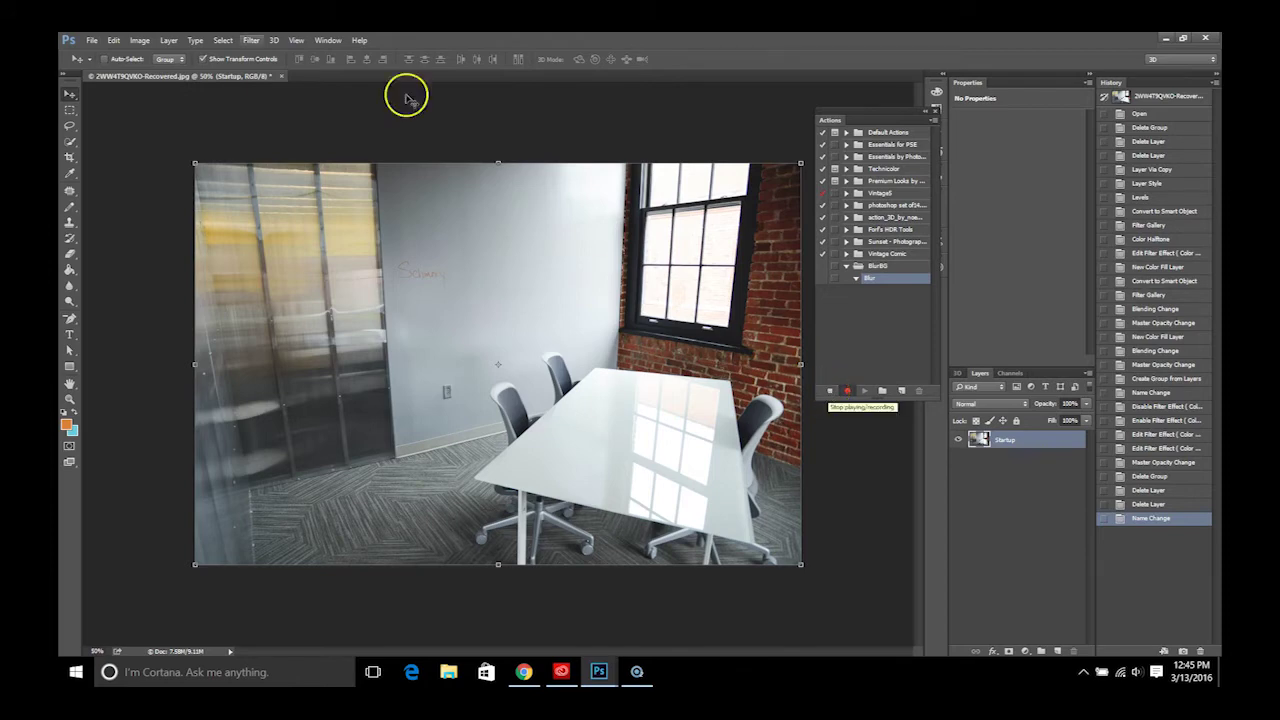
# Apply a Gaussian Blur with a radius of 8.2 pixels to the office image and stop recording the action.
pyautogui.click(252, 41)
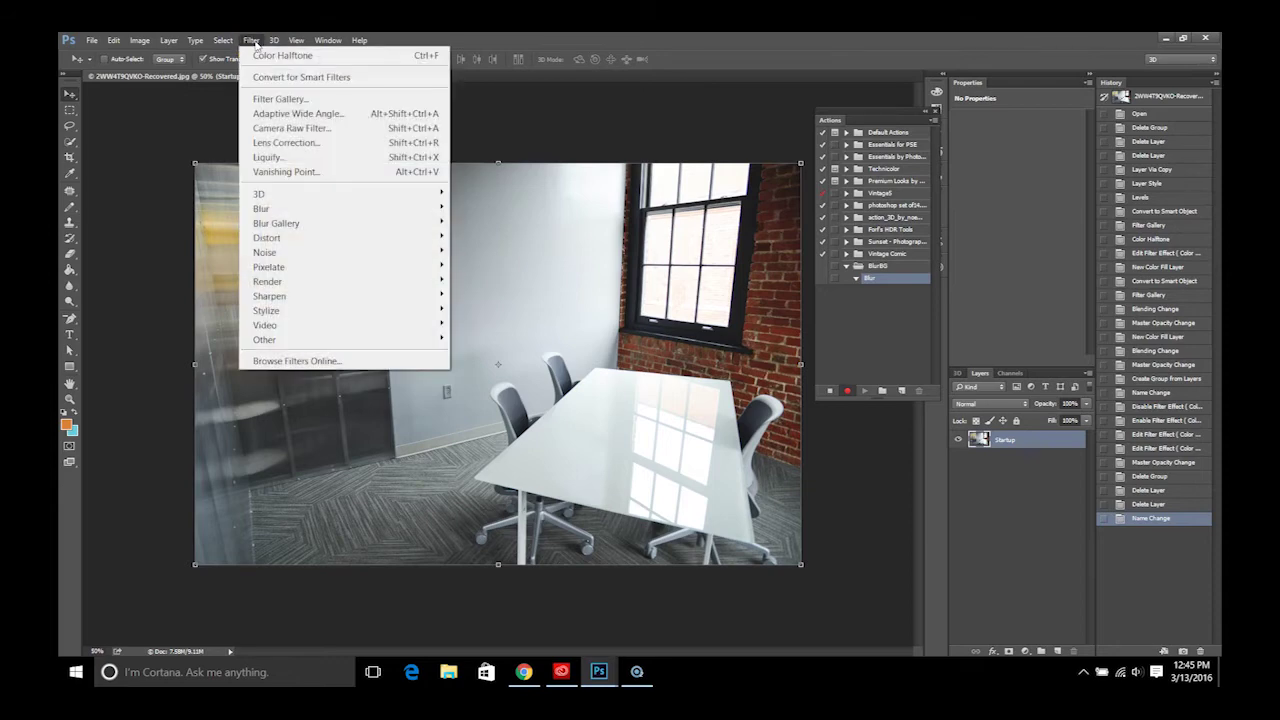
pyautogui.moveTo(303, 212)
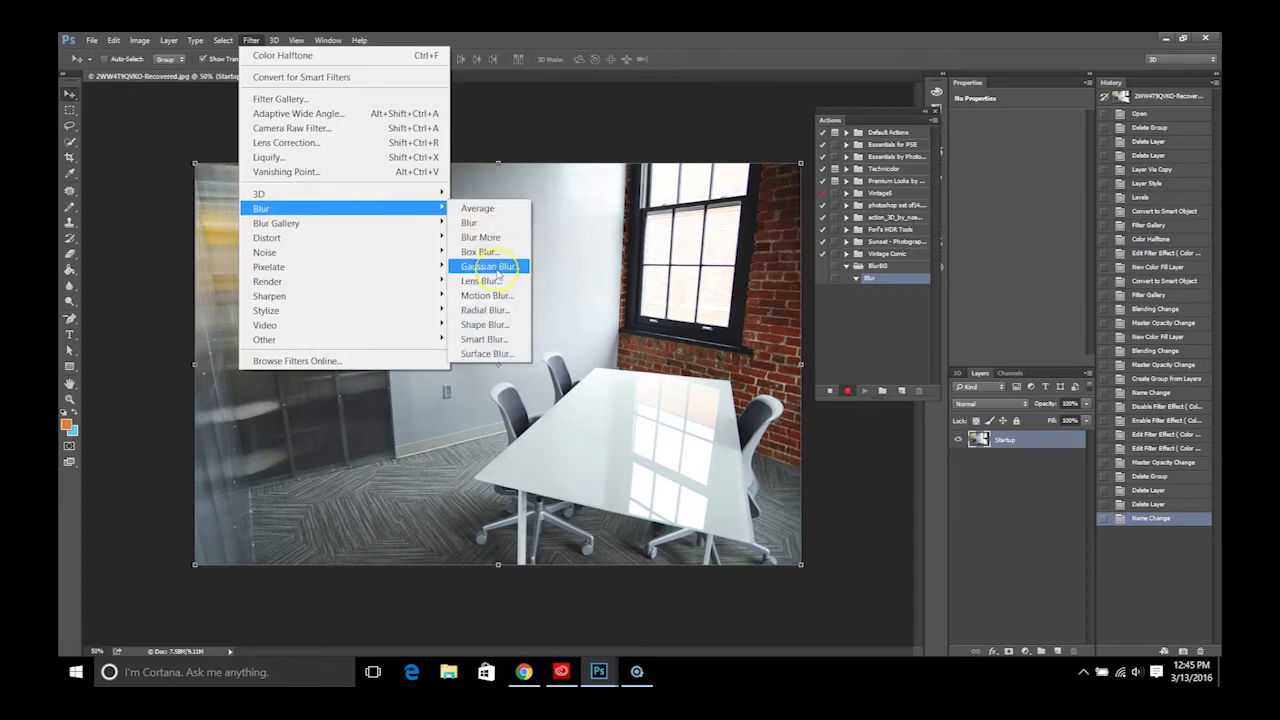
pyautogui.click(495, 268)
pyautogui.moveTo(244, 248); pyautogui.dragTo(450, 305)
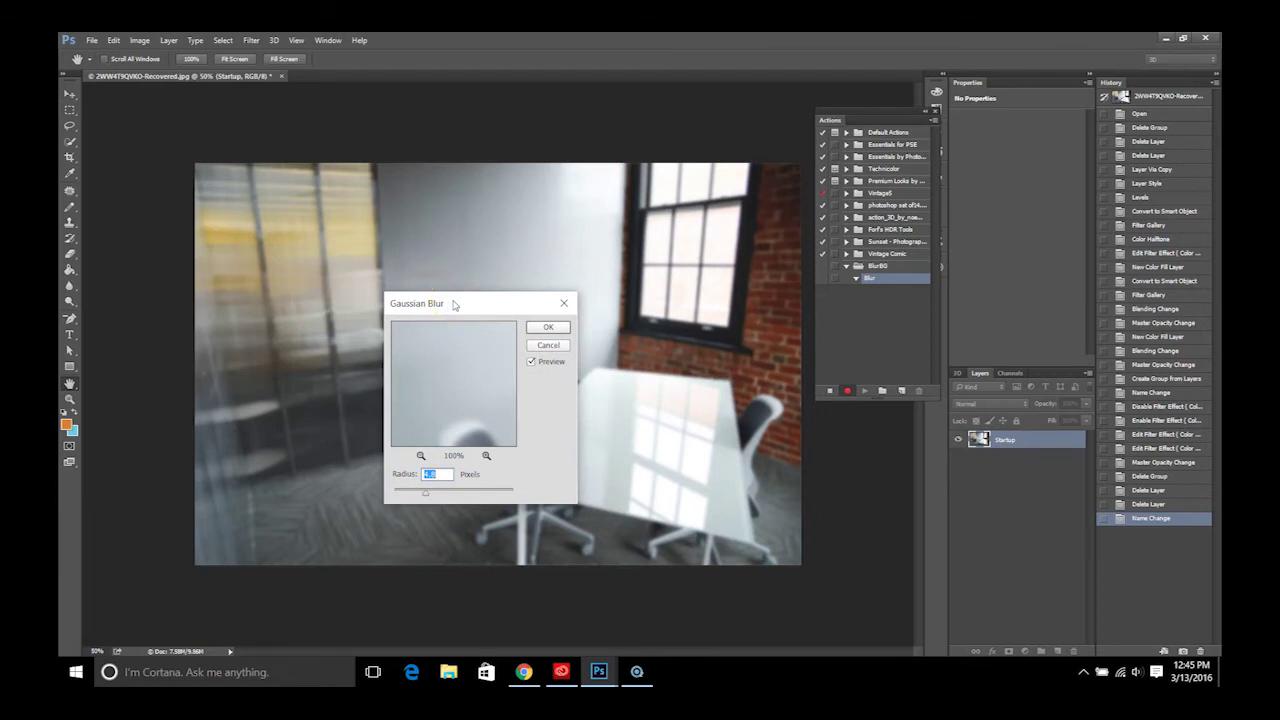
pyautogui.moveTo(425, 491); pyautogui.dragTo(436, 491)
pyautogui.moveTo(497, 379); pyautogui.dragTo(423, 455)
pyautogui.click(548, 329)
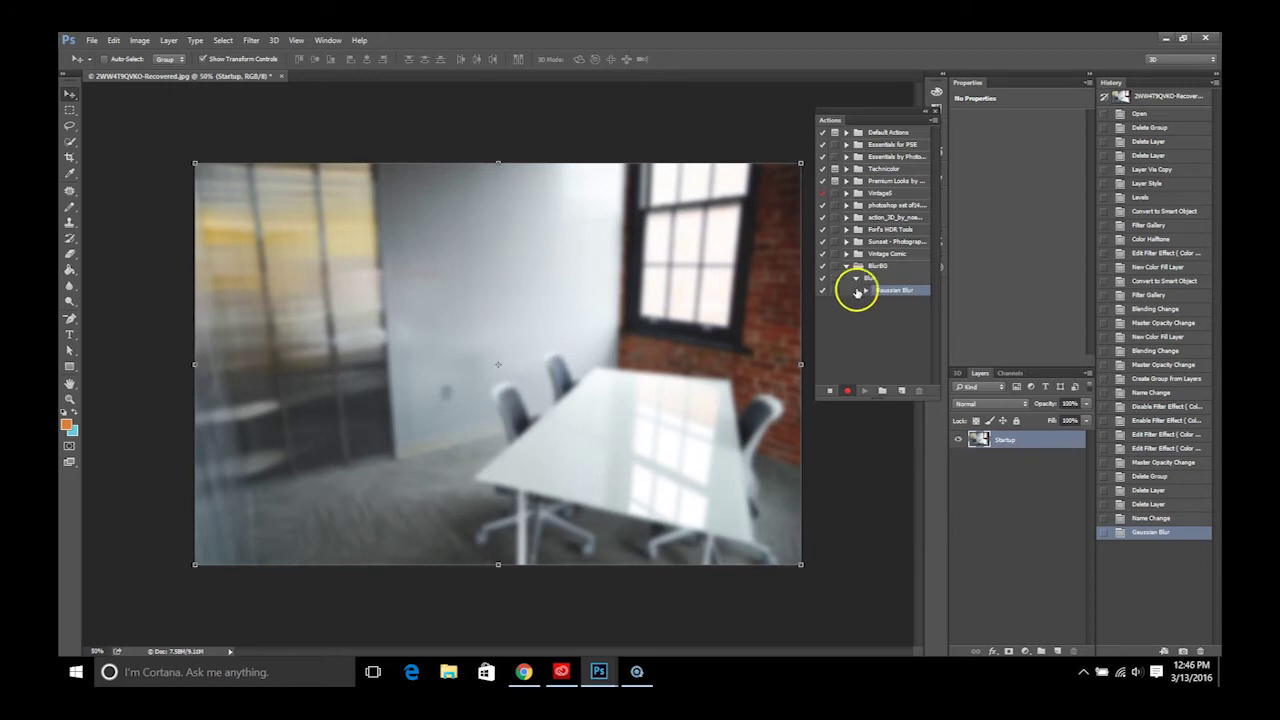
pyautogui.click(830, 391)
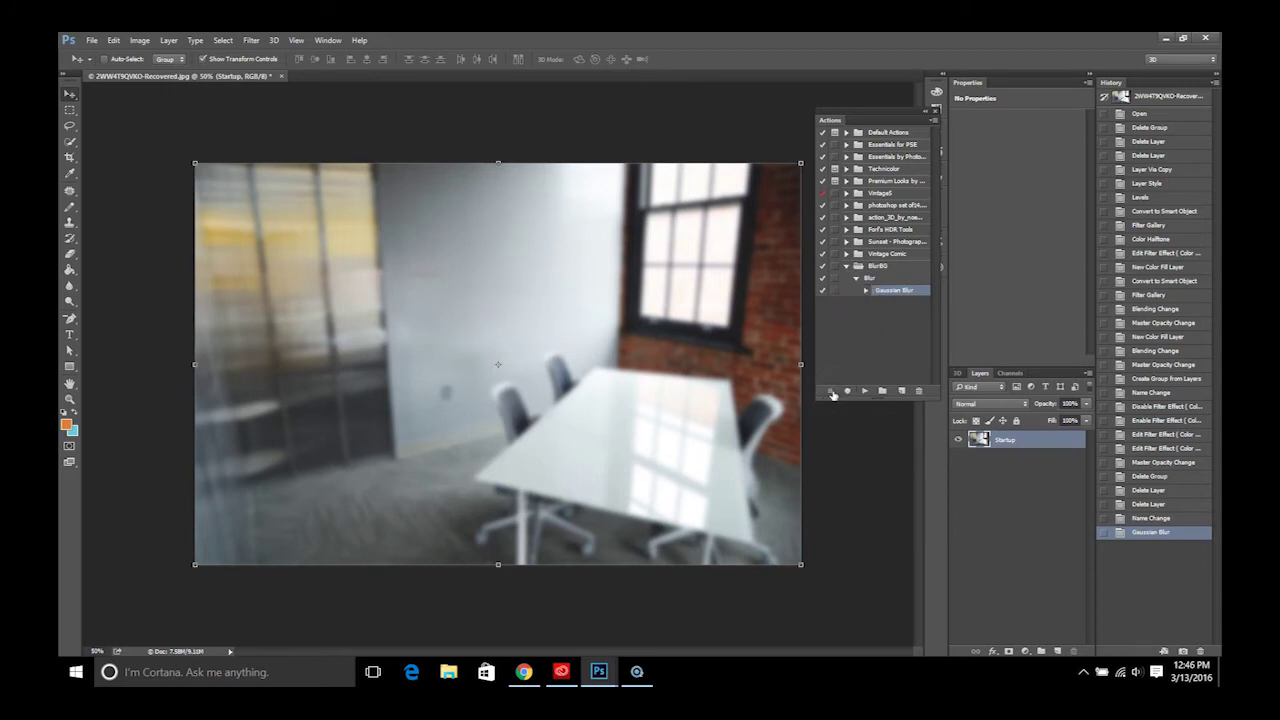
pyautogui.click(848, 392)
# Open the sky image from the Images folder on the desktop.
pyautogui.click(90, 41)
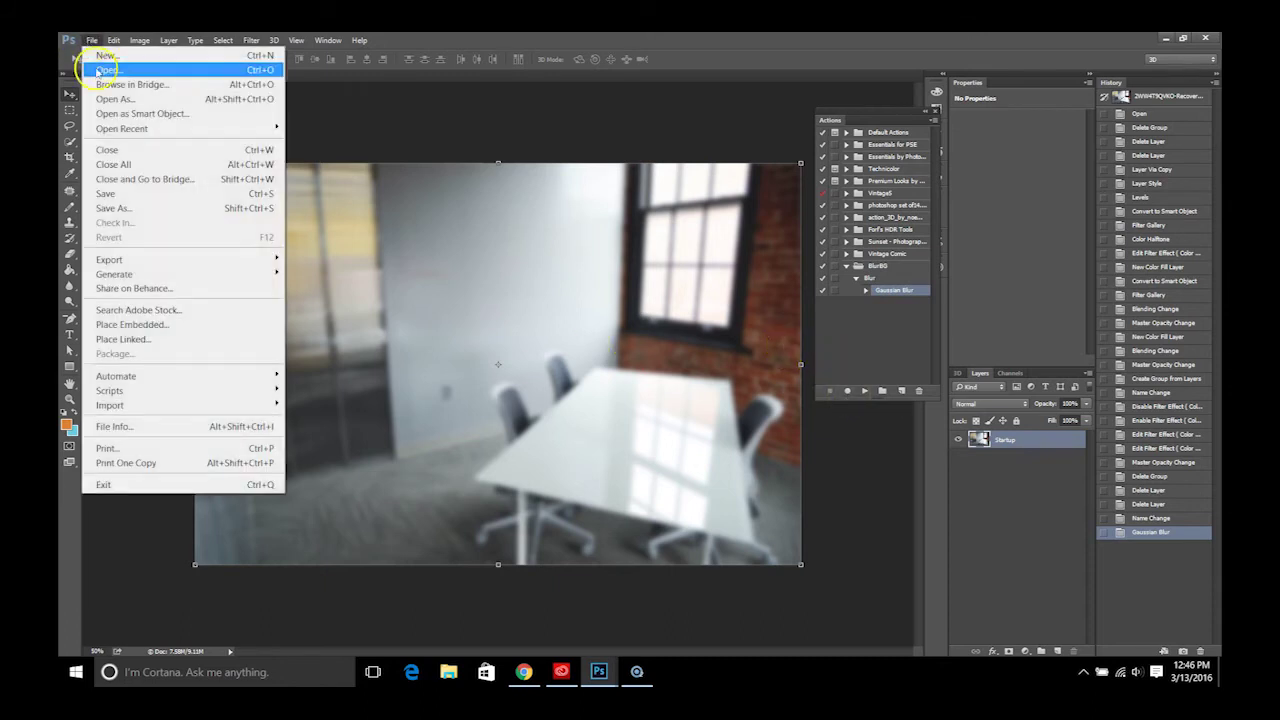
pyautogui.click(100, 70)
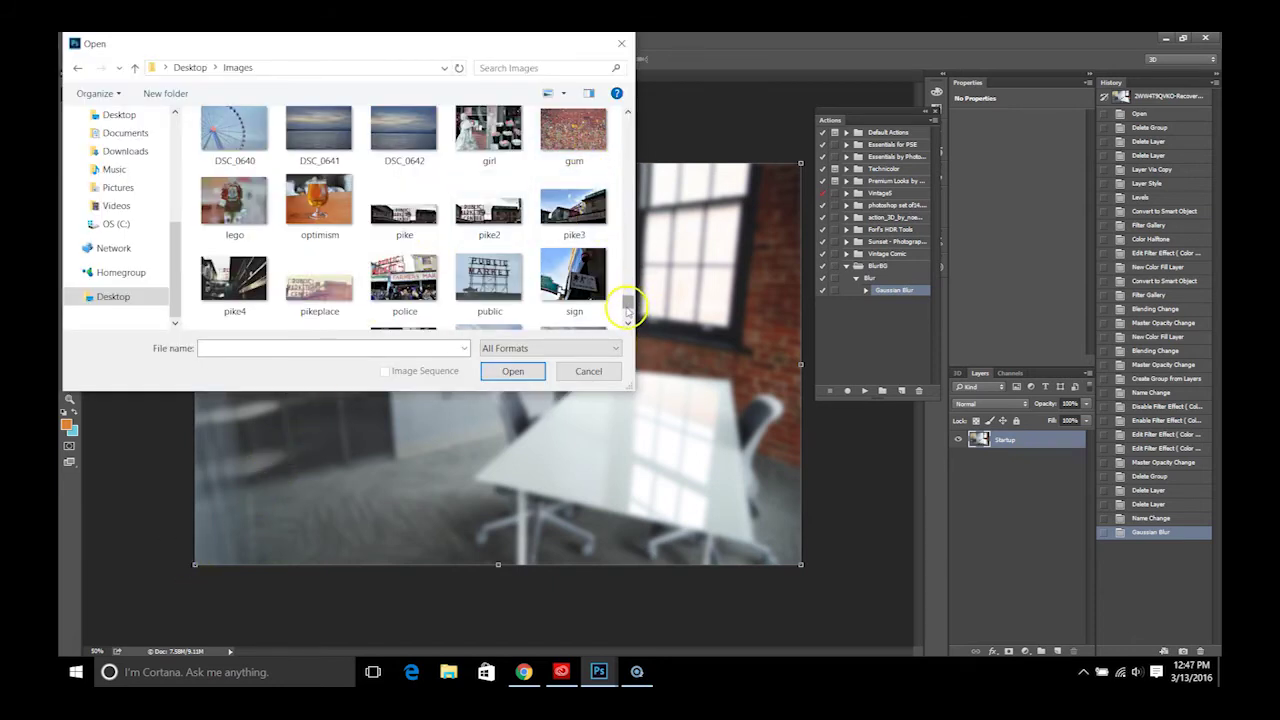
pyautogui.moveTo(627, 305); pyautogui.dragTo(628, 312)
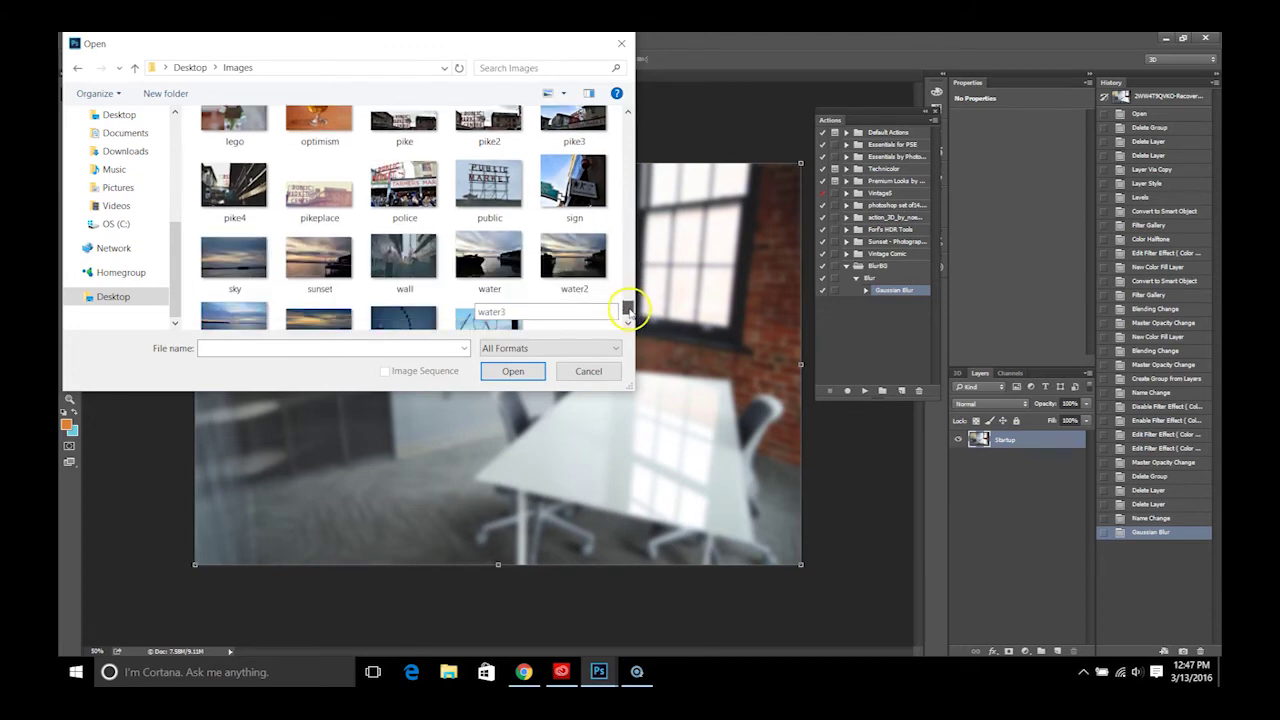
pyautogui.click(240, 279)
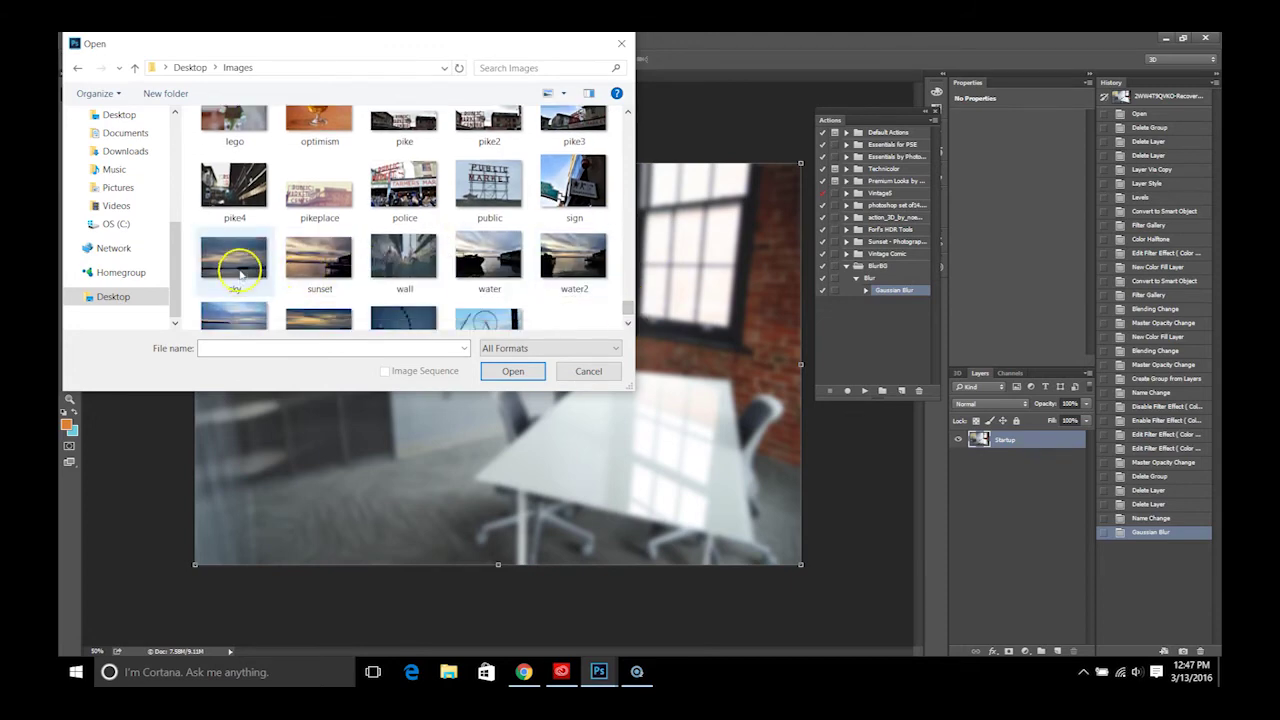
pyautogui.click(512, 372)
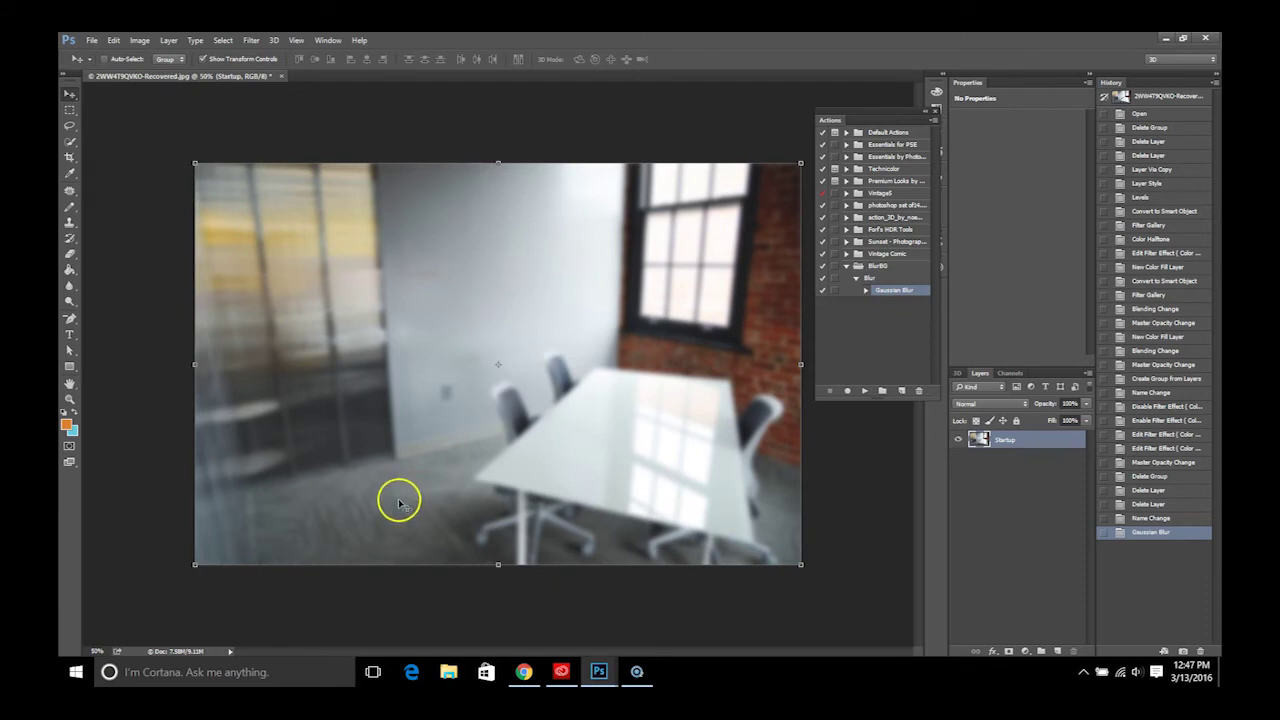
pyautogui.click(386, 434)
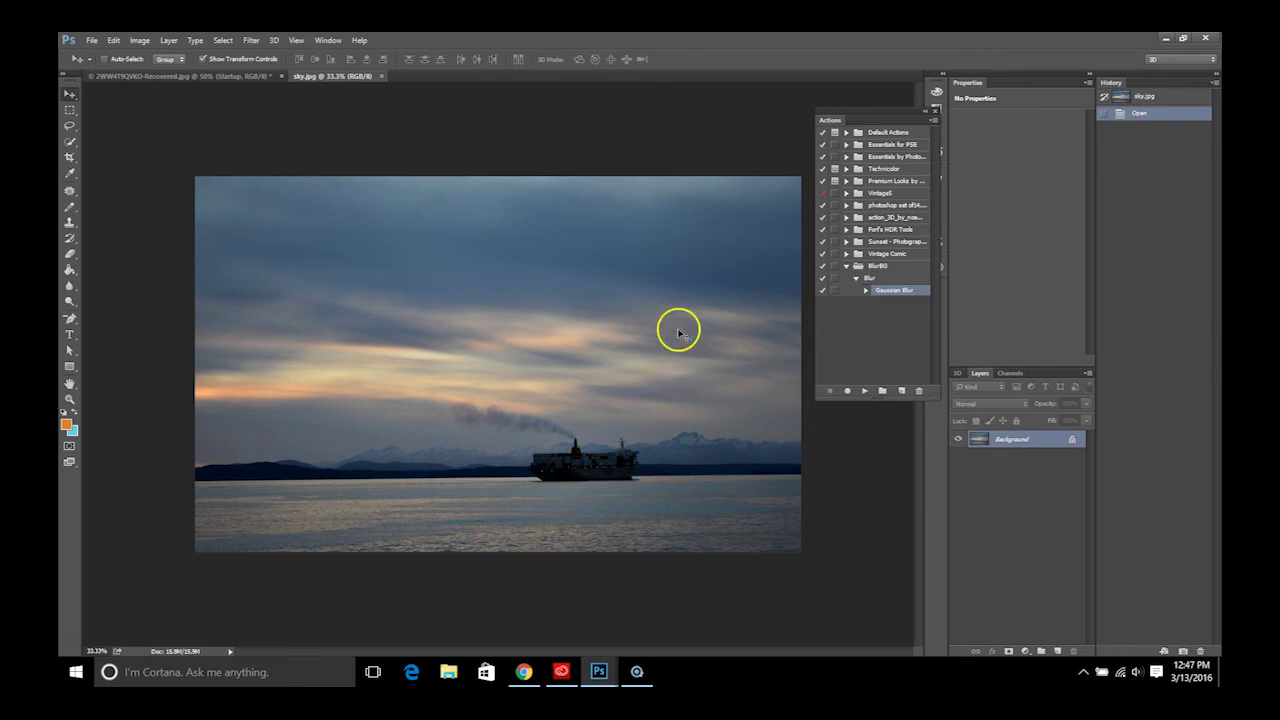
# Turn on dialog display for all actions in the BlurBG set and accept the warning.
pyautogui.click(874, 267)
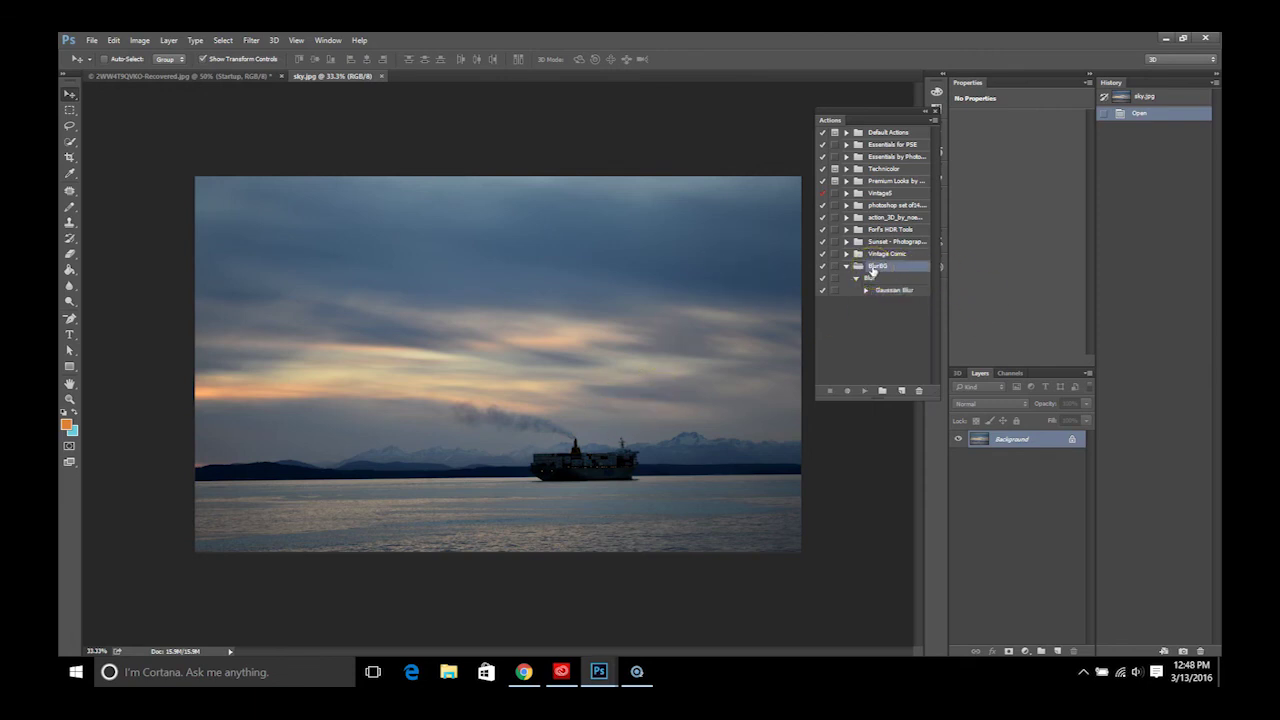
pyautogui.click(836, 270)
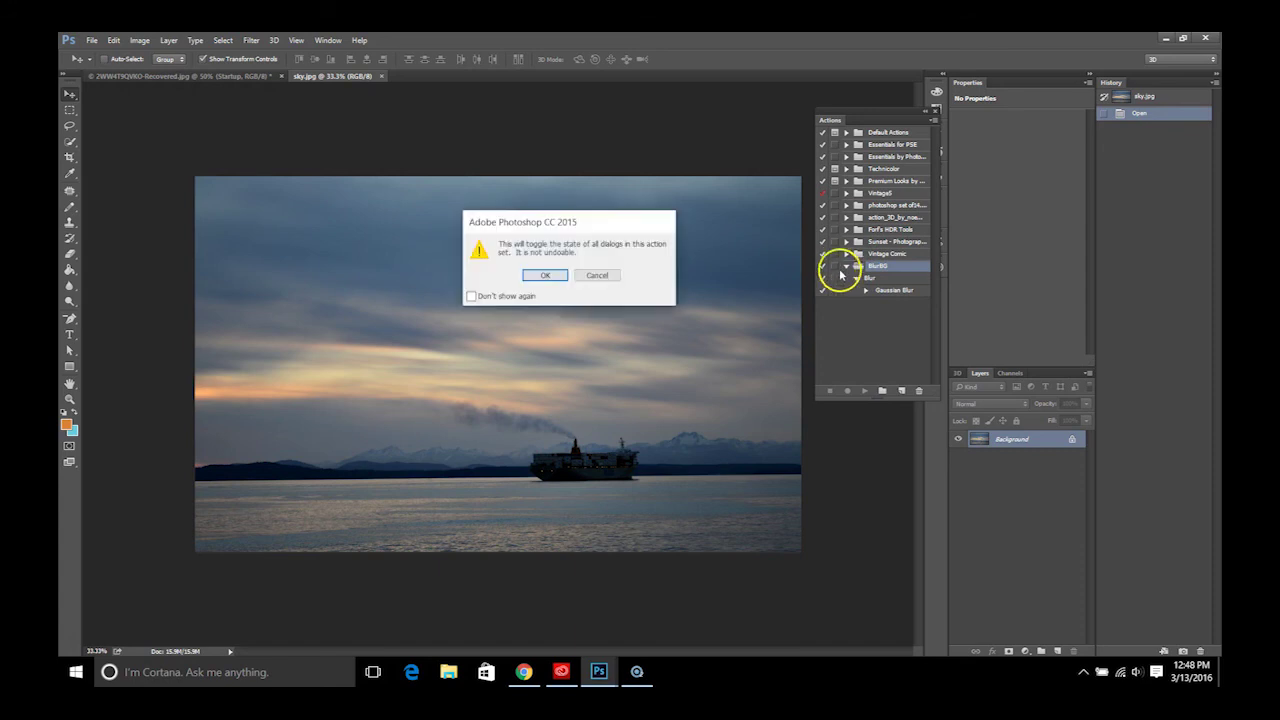
pyautogui.click(548, 277)
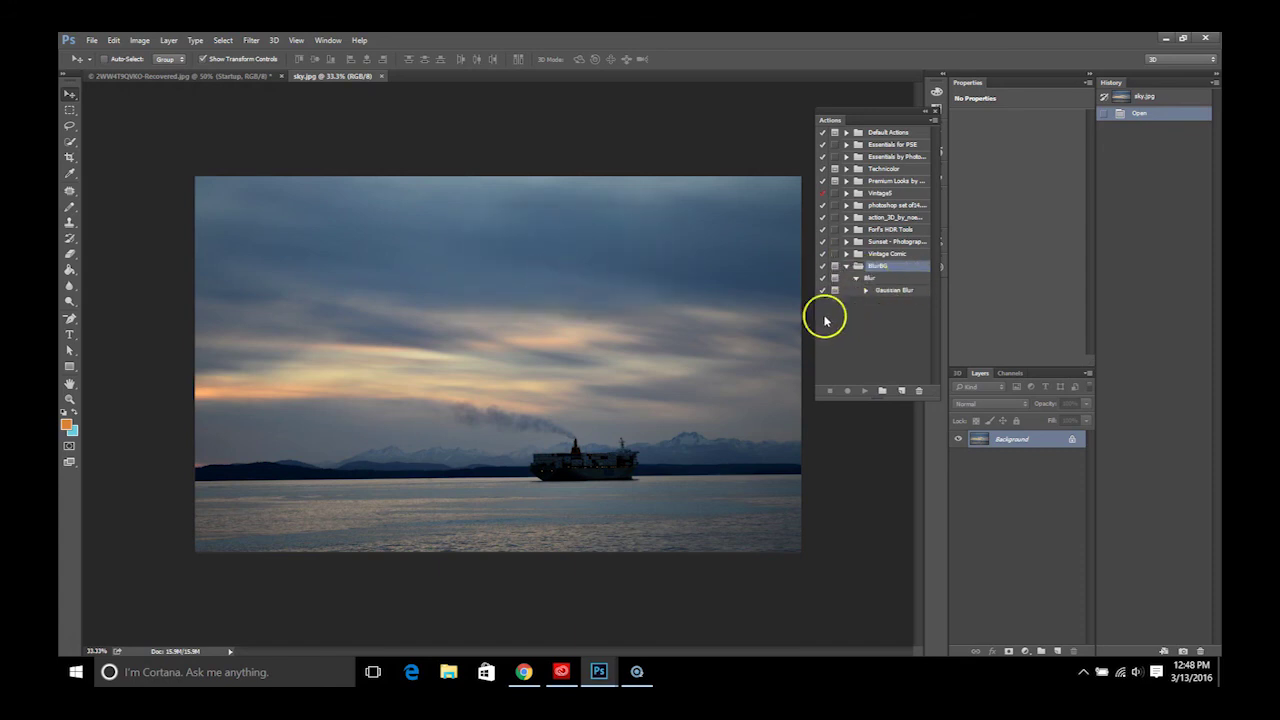
# Play the Blur action on the sky image, accepting the Gaussian Blur radius of 8.2 pixels.
pyautogui.click(860, 278)
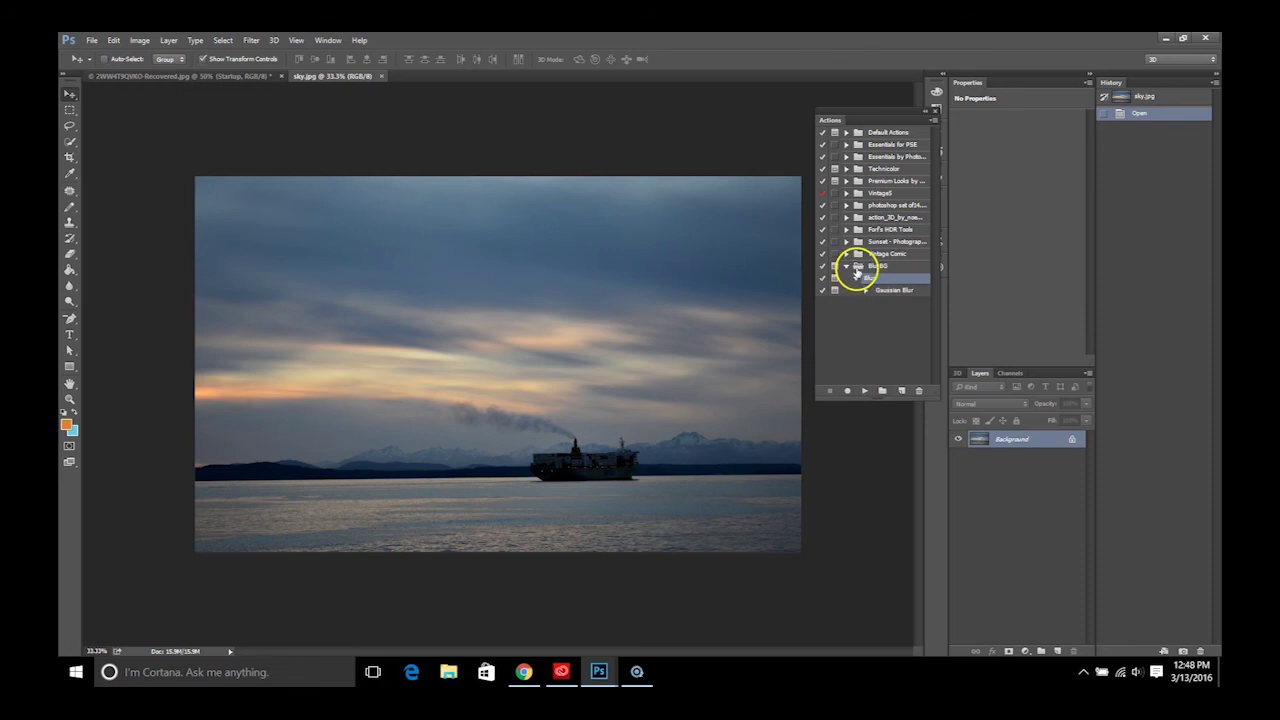
pyautogui.click(865, 391)
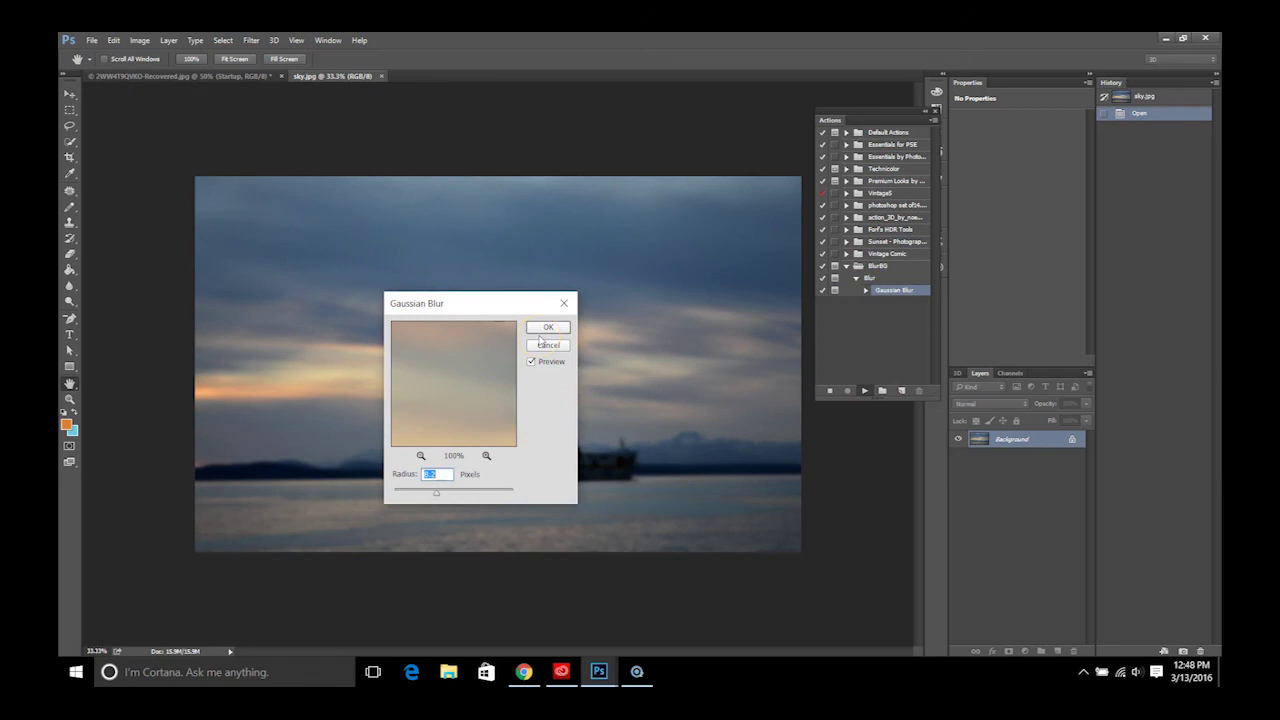
pyautogui.click(537, 329)
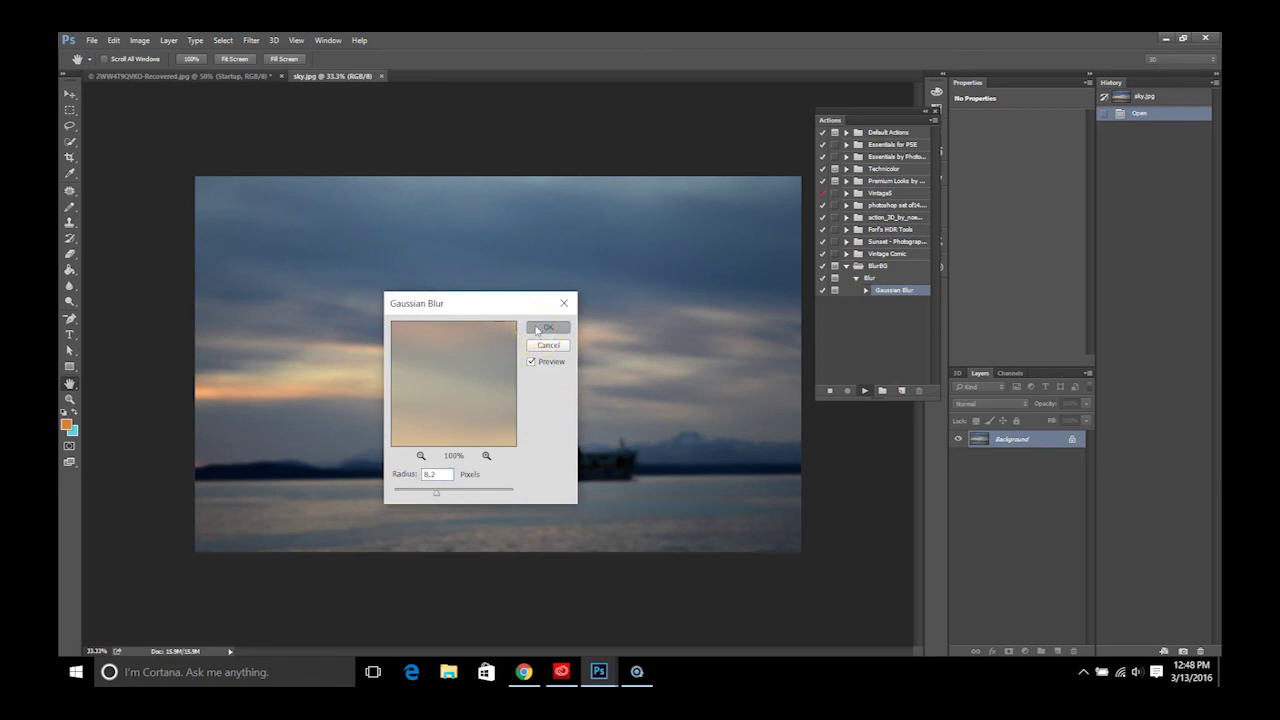